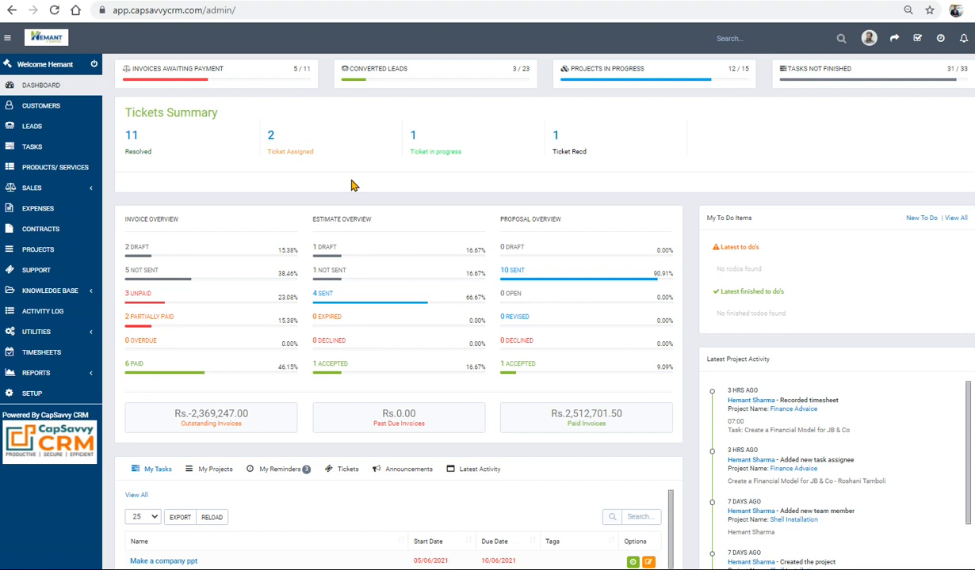
- Start a new support ticket with the subject "CCTV not working"
left_click(37, 271)
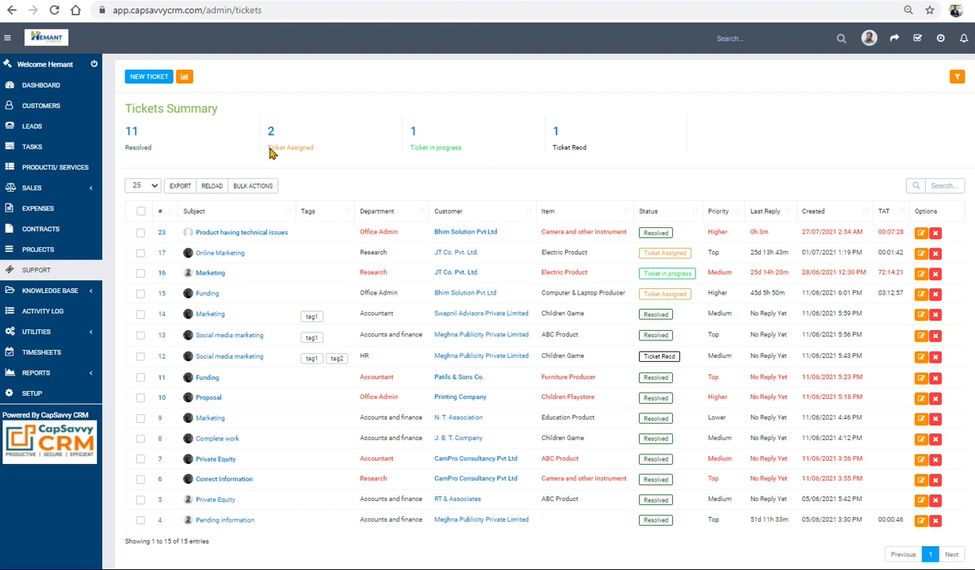
left_click(148, 79)
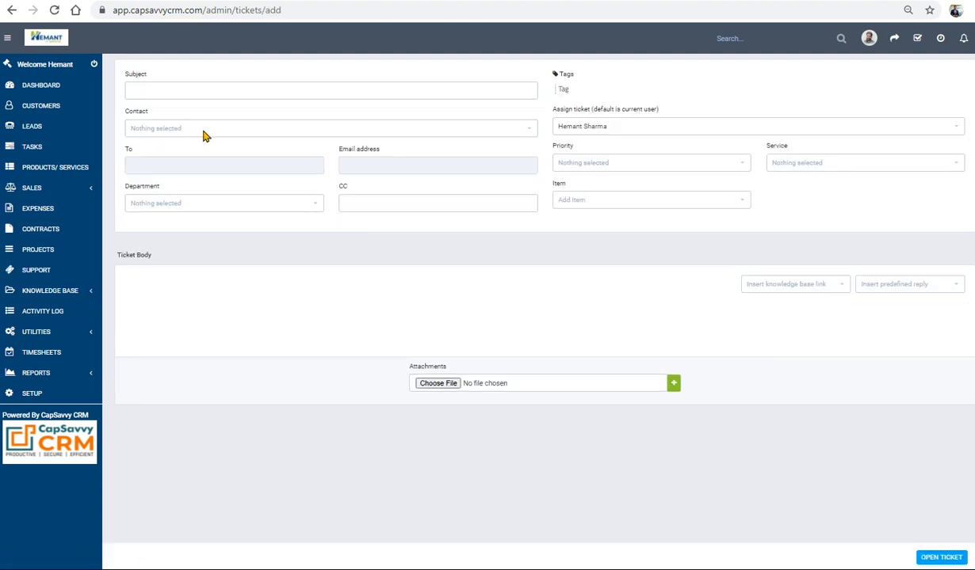
left_click(185, 91)
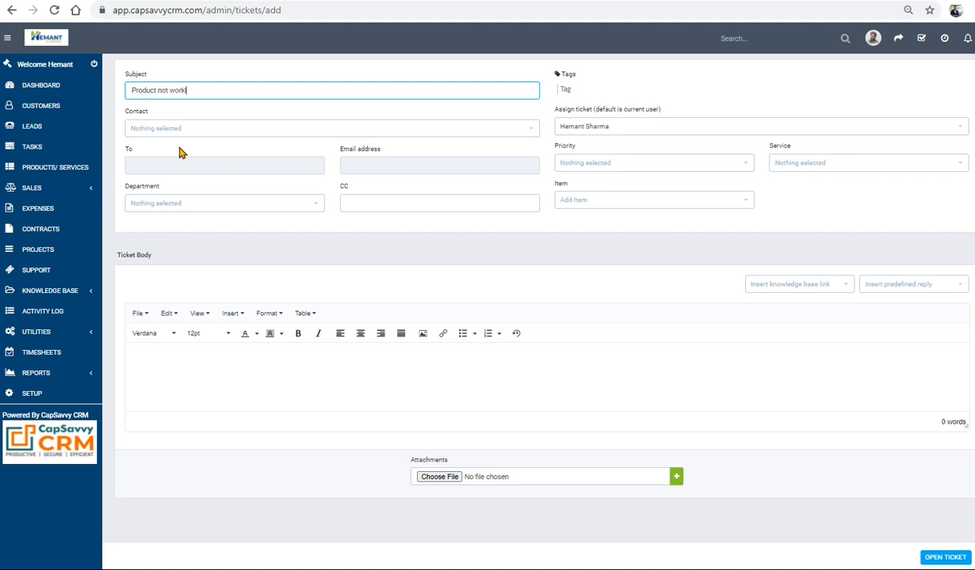
key("ctrl+shift+Left")
type("work")
key("Home")
key("ctrl+shift+Right")
type("CCTV")
- Set the ticket's contact to the Bhim Solution Pvt Ltd contact whose name matches "adi" and assign it to the staff member listed above the current assignee
left_click(191, 129)
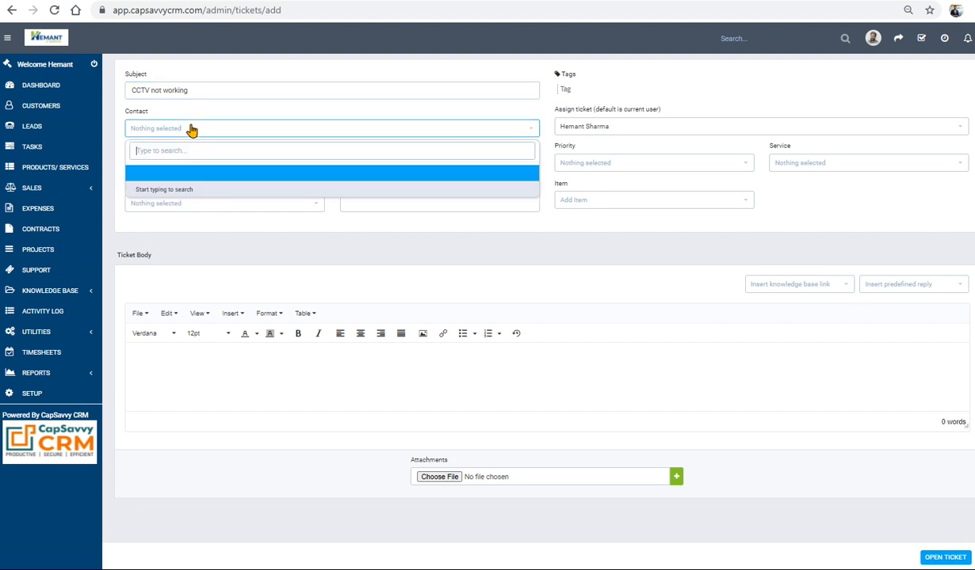
type("adi")
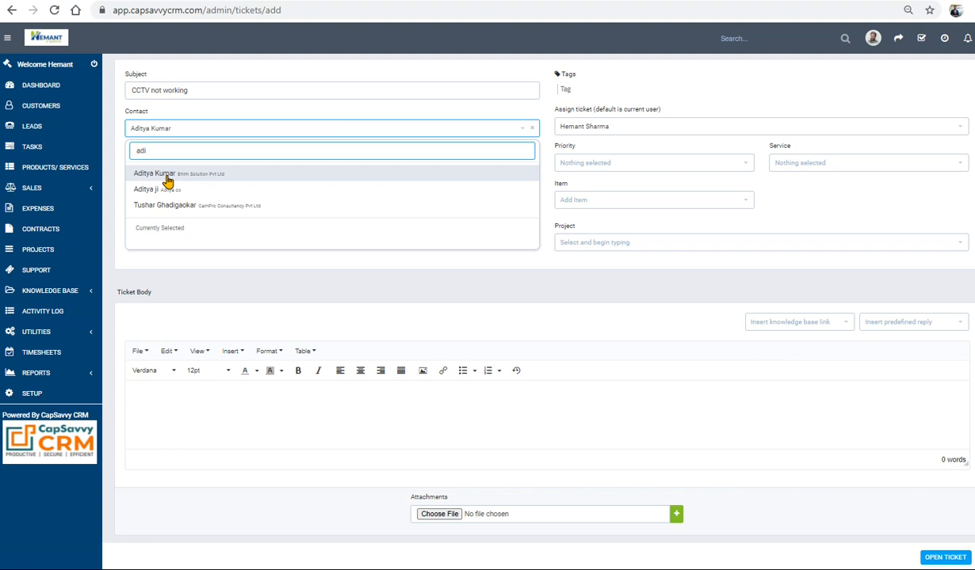
left_click(167, 181)
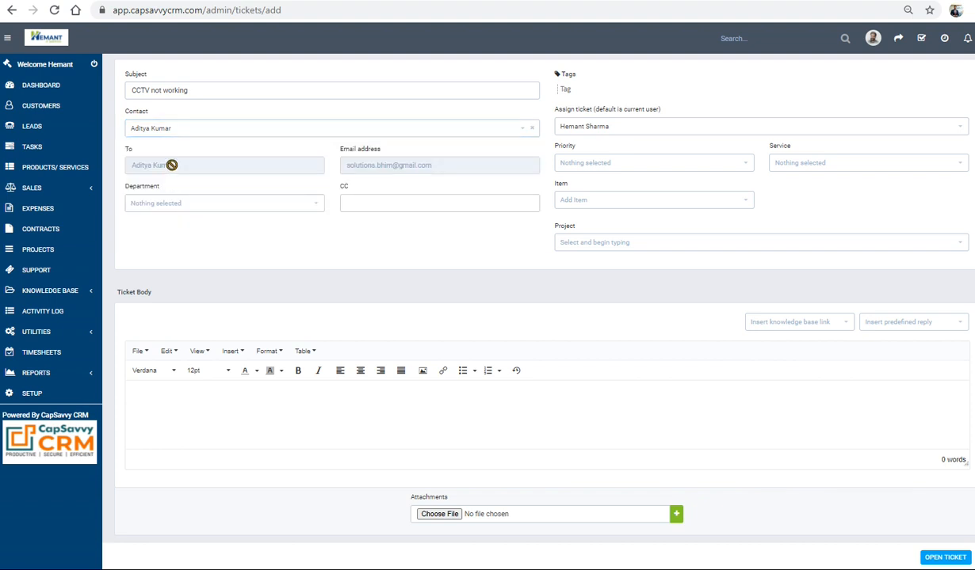
left_click(593, 129)
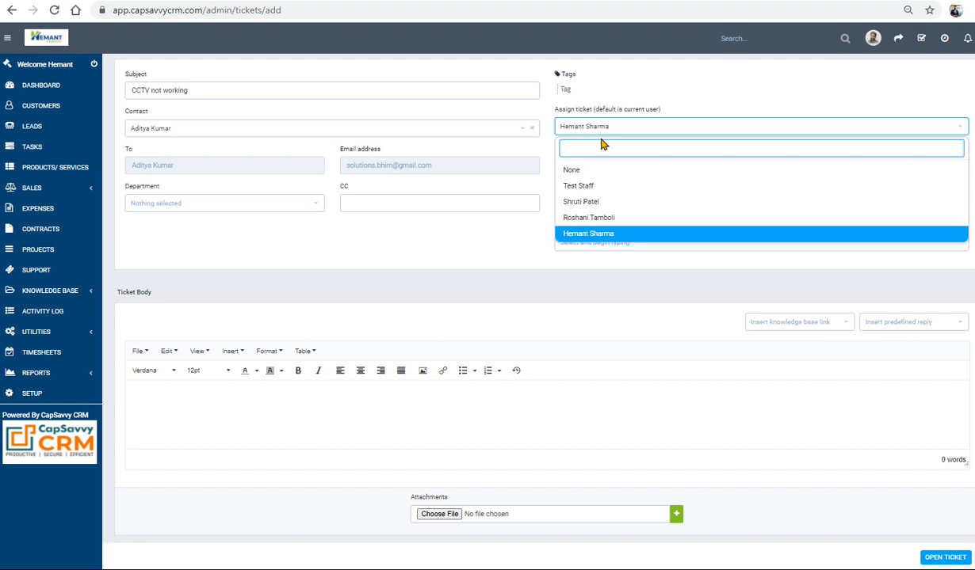
left_click(587, 219)
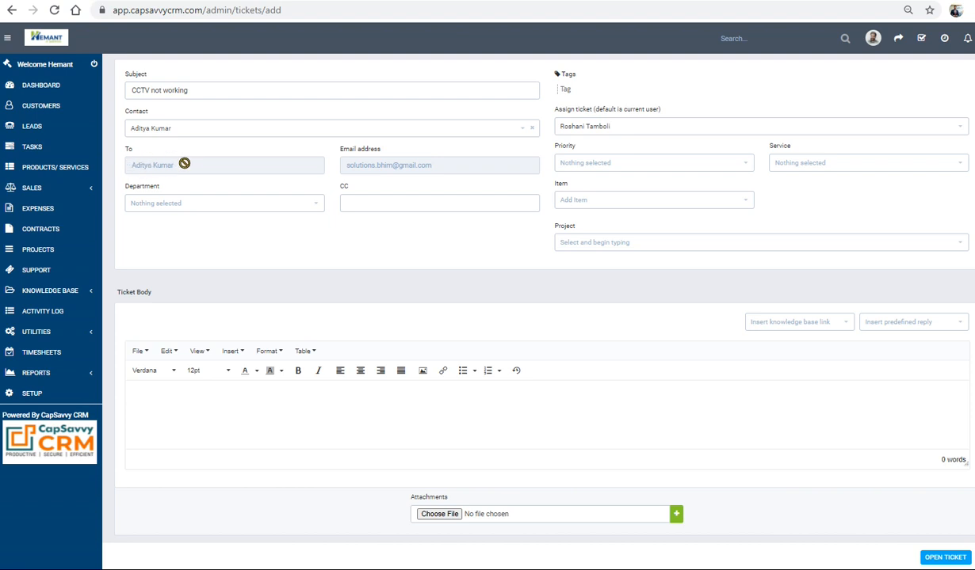
- Set the ticket's department to Accounts and finance and its priority to Medium
left_click(157, 208)
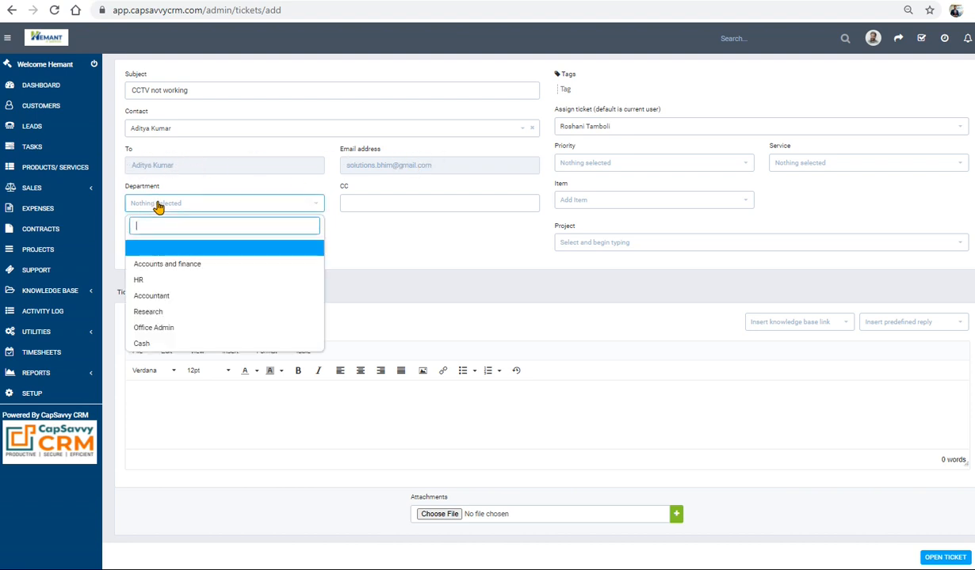
left_click(163, 265)
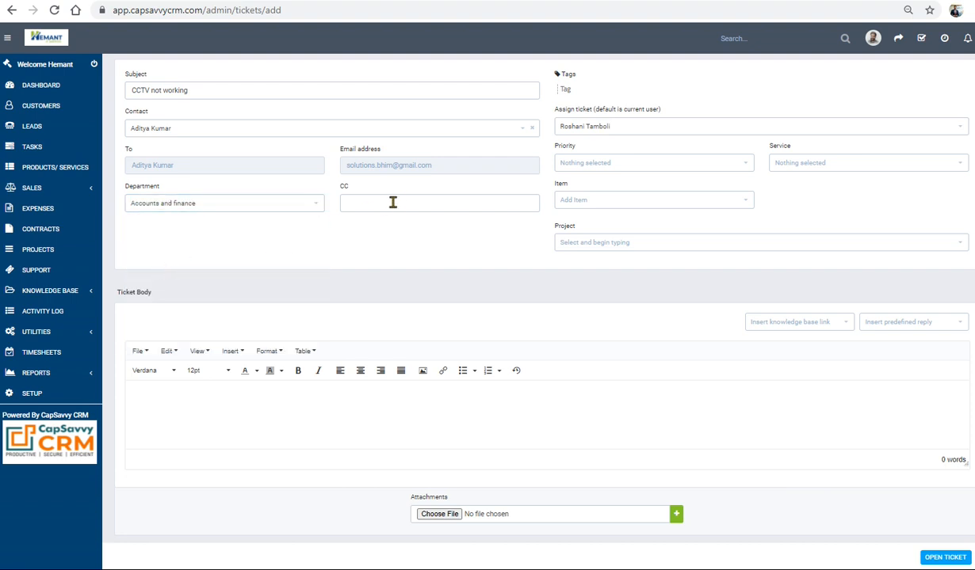
left_click(596, 163)
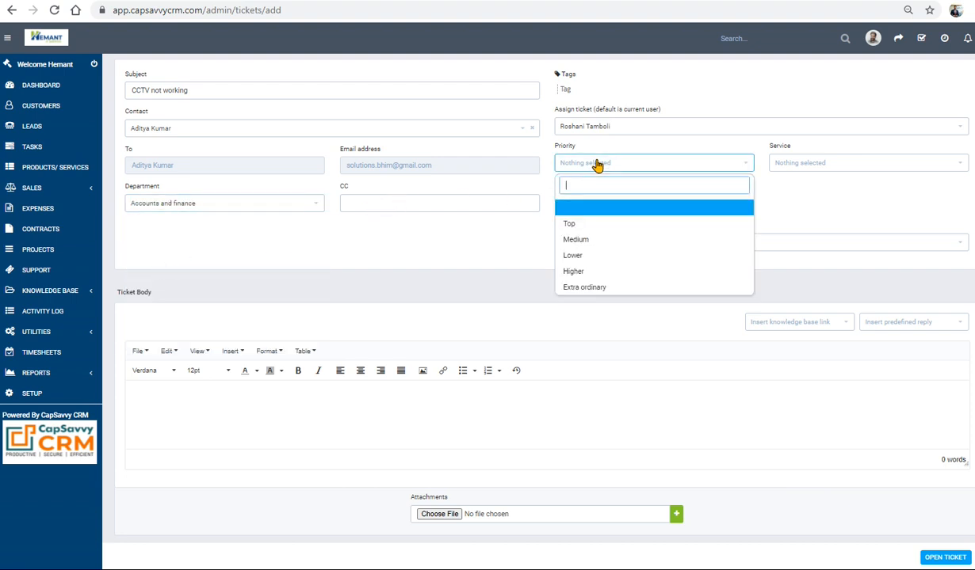
left_click(576, 239)
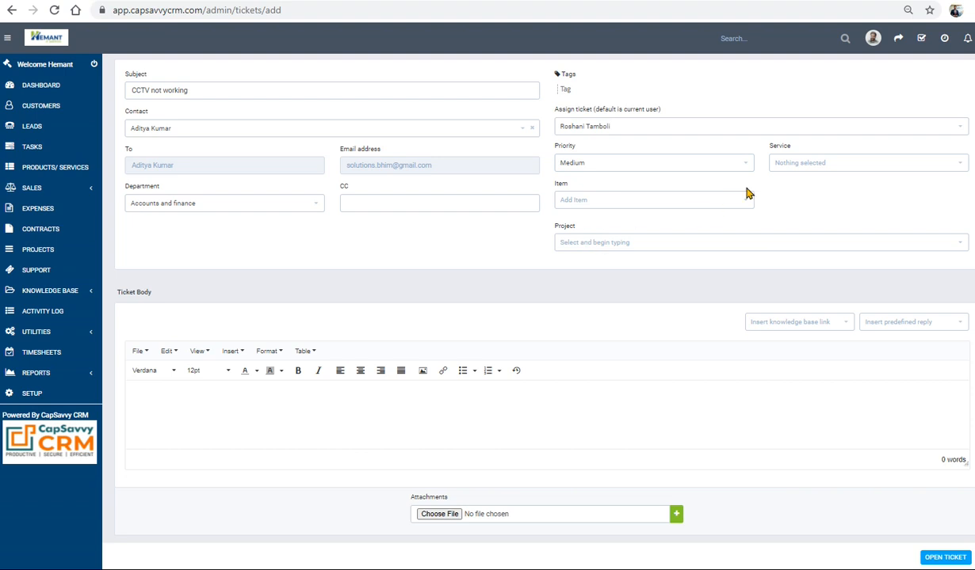
- Choose ABC Product as the ticket's item, leave the service empty, and link the project "Provide Startup funding - Bhim Solution Pvt Ltd"
left_click(805, 164)
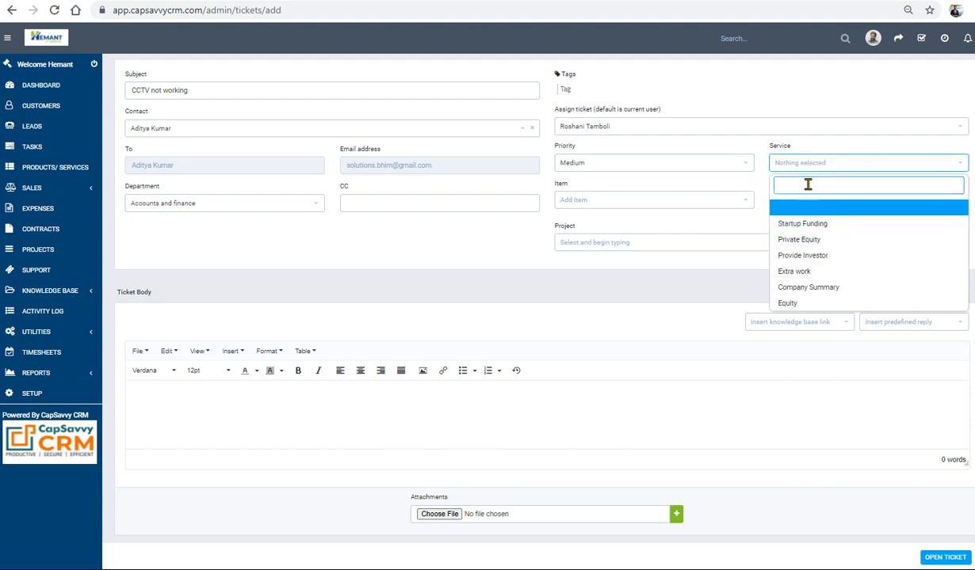
left_click(776, 164)
left_click(578, 201)
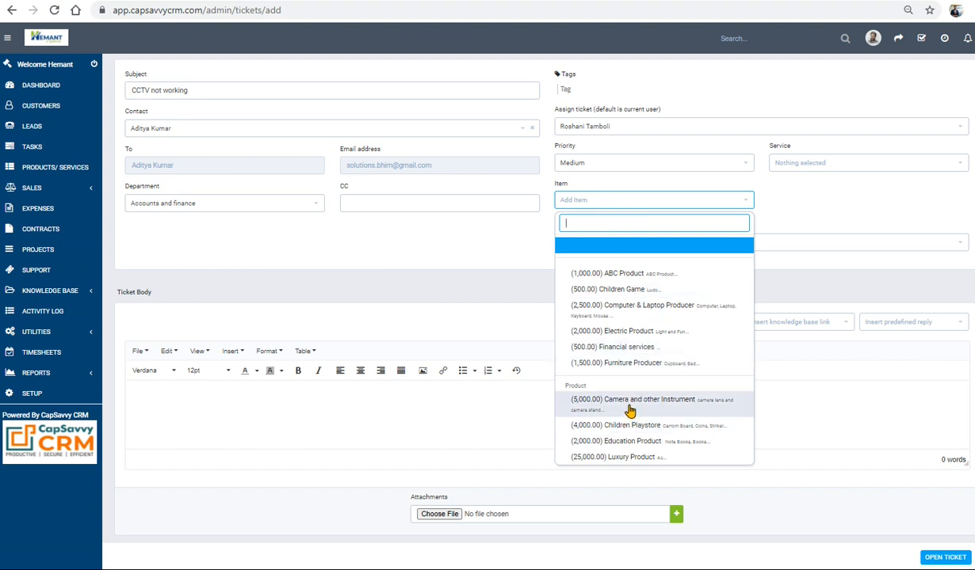
left_click(622, 277)
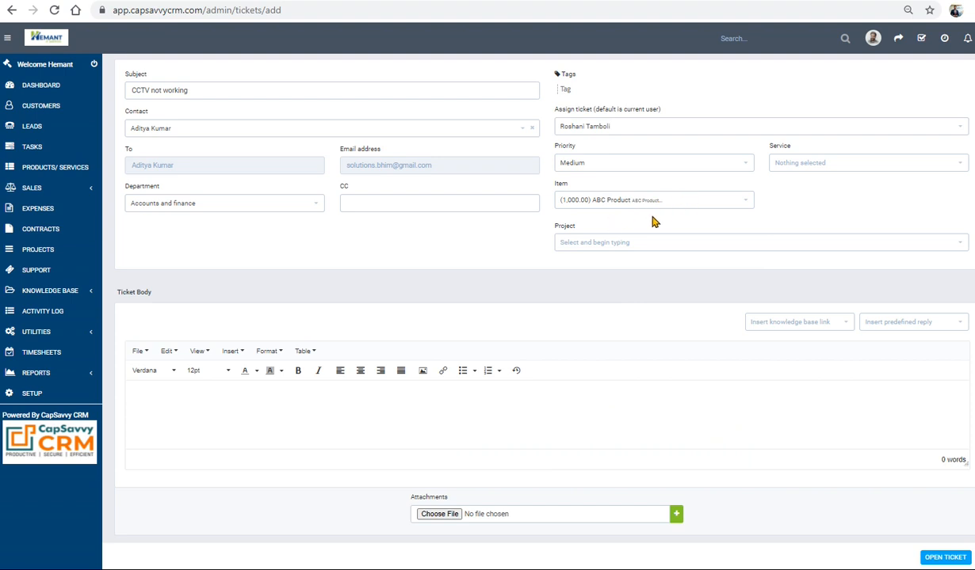
left_click(586, 244)
type("a")
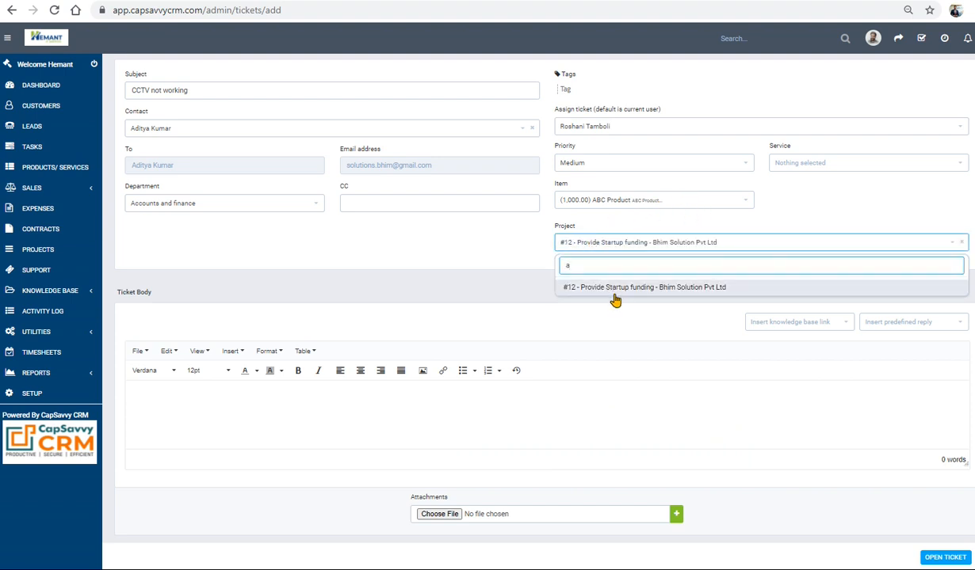
left_click(615, 292)
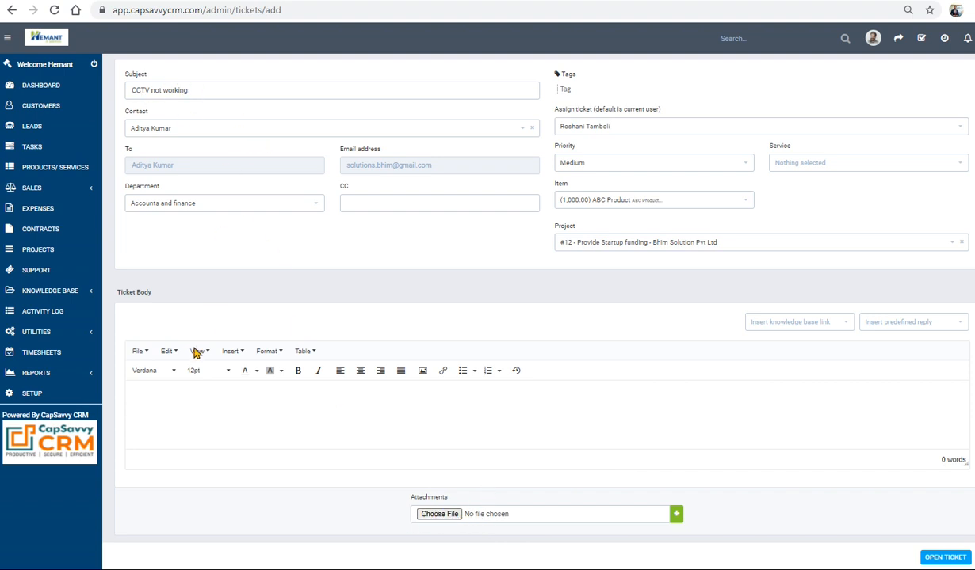
- Submit the ticket with the body text "Pl take up on top priority" and view the created ticket's settings
left_click(176, 397)
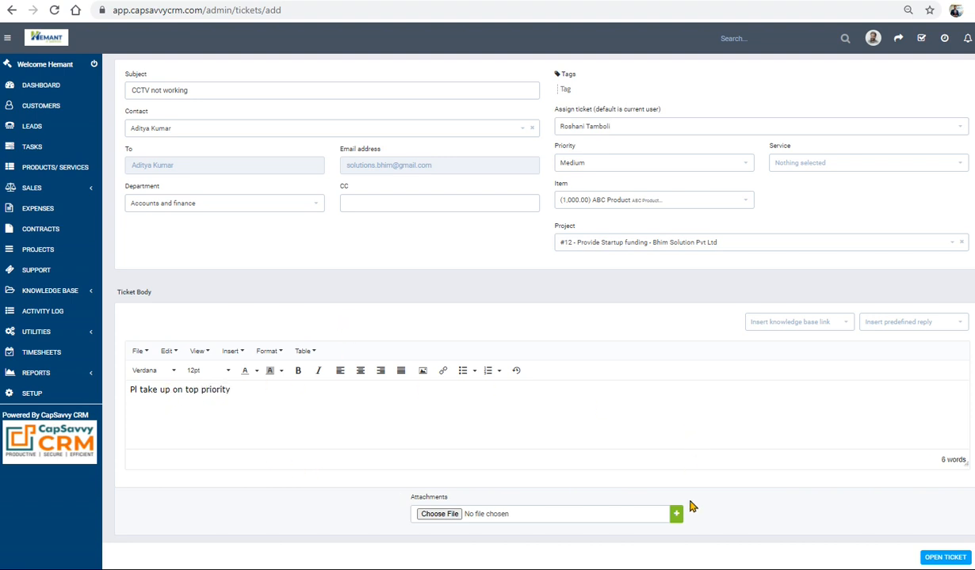
left_click(939, 557)
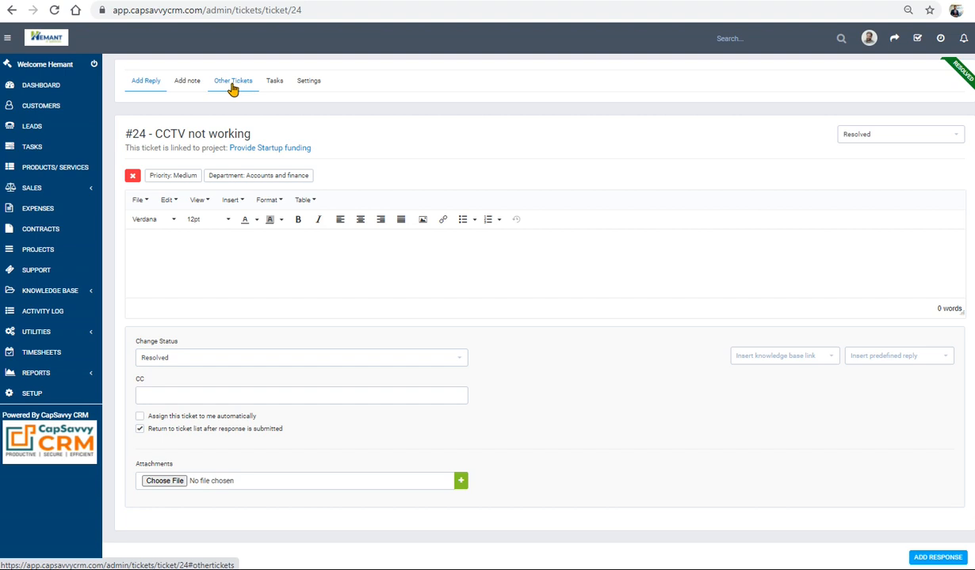
left_click(307, 83)
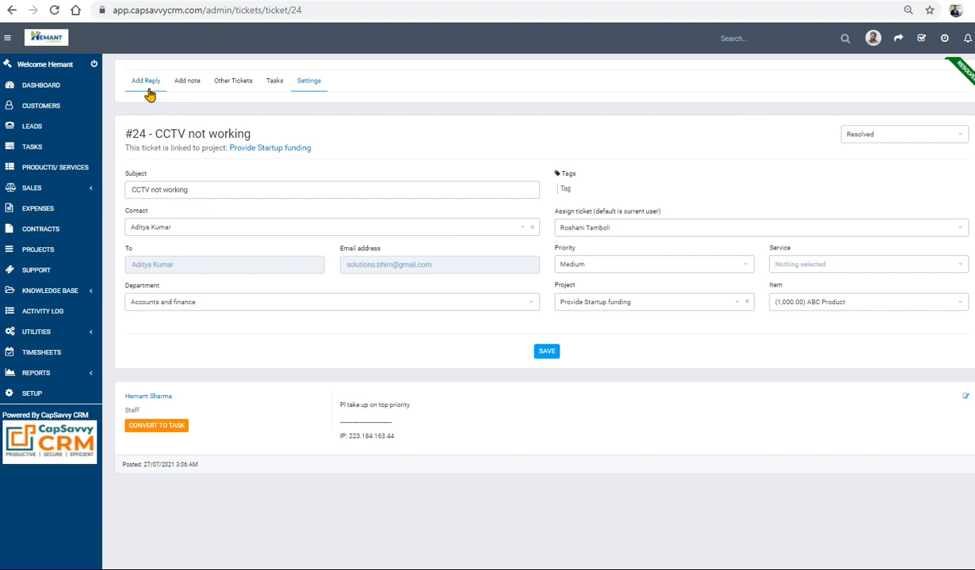
- Reopen the "CCTV not working" ticket from the support ticket list and change its status to Ticket Assigned
left_click(38, 269)
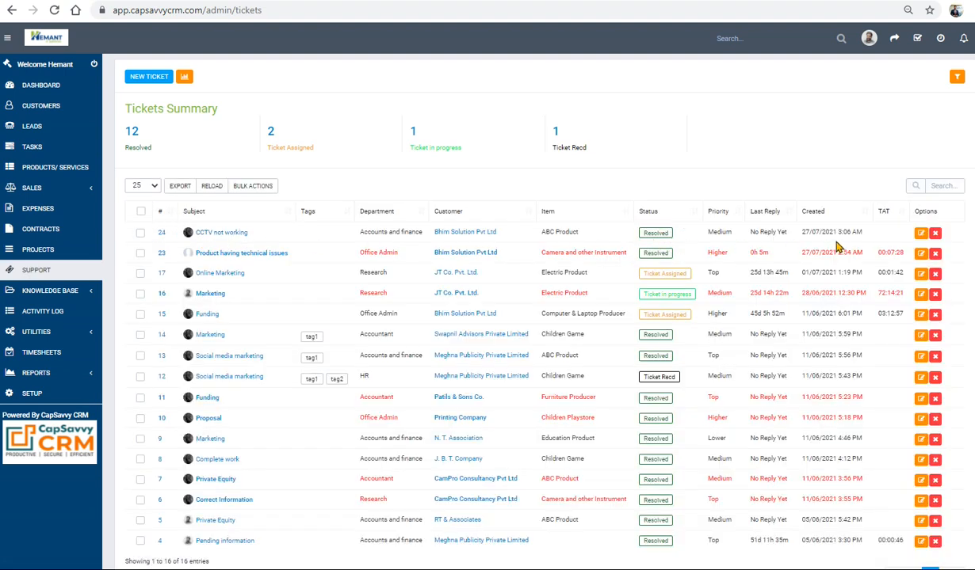
left_click(920, 232)
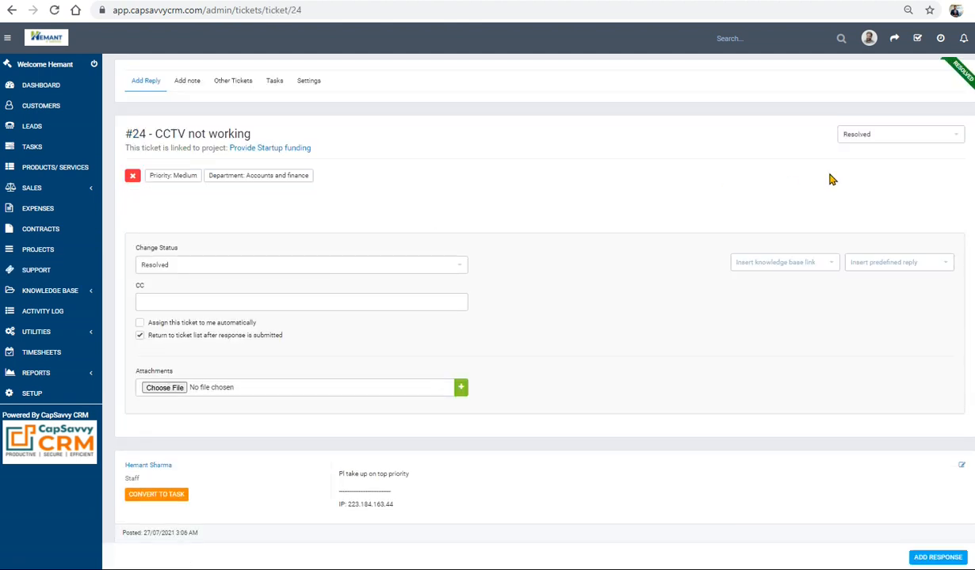
left_click(843, 136)
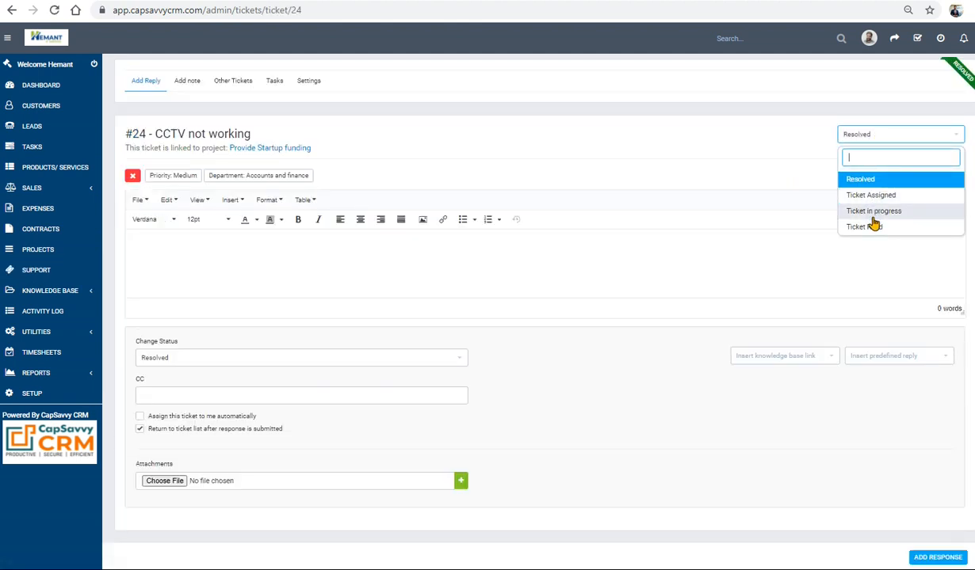
left_click(874, 196)
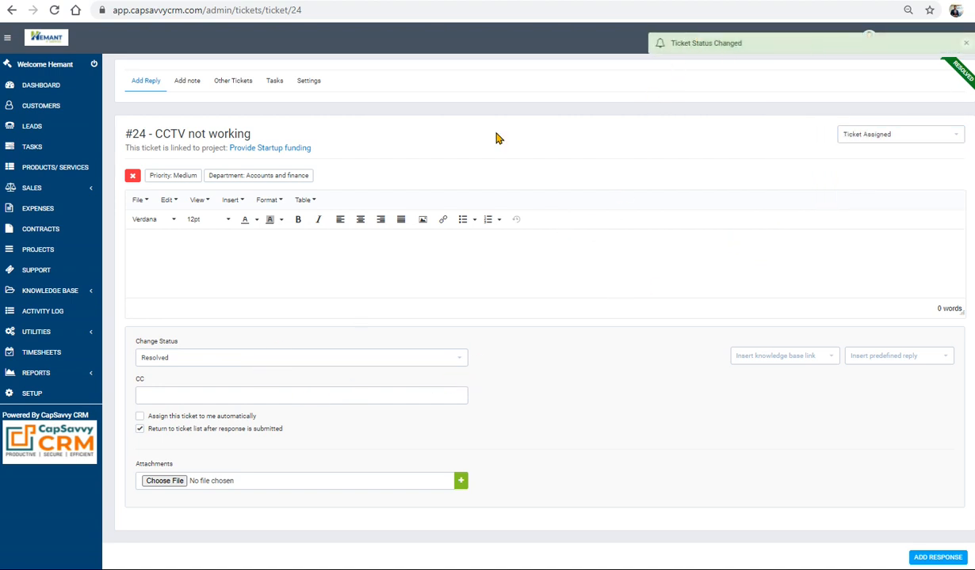
- Write the reply "Spoke to customer and resolve the issues over pone. Now it is working fine" in the "CCTV not working" ticket
left_click(38, 278)
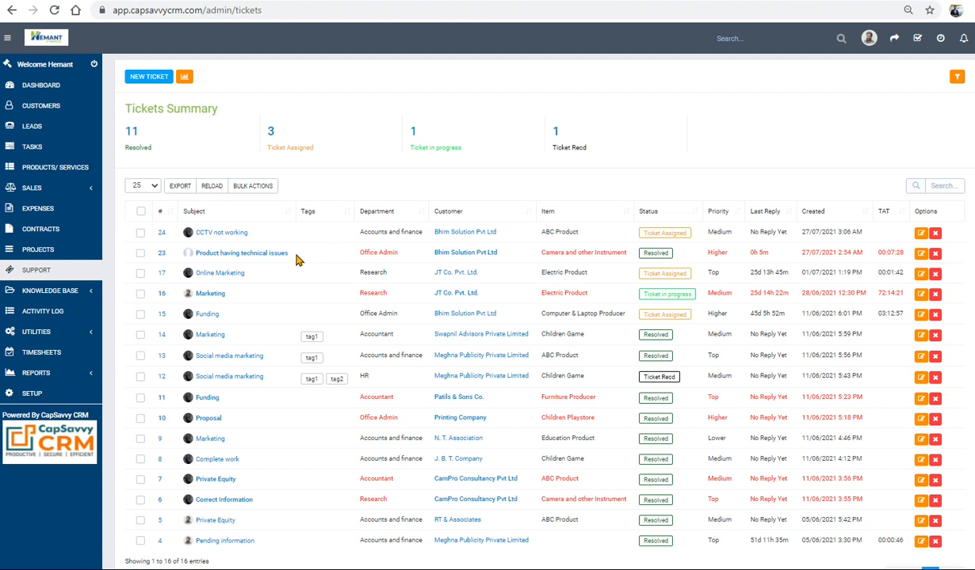
left_click(219, 235)
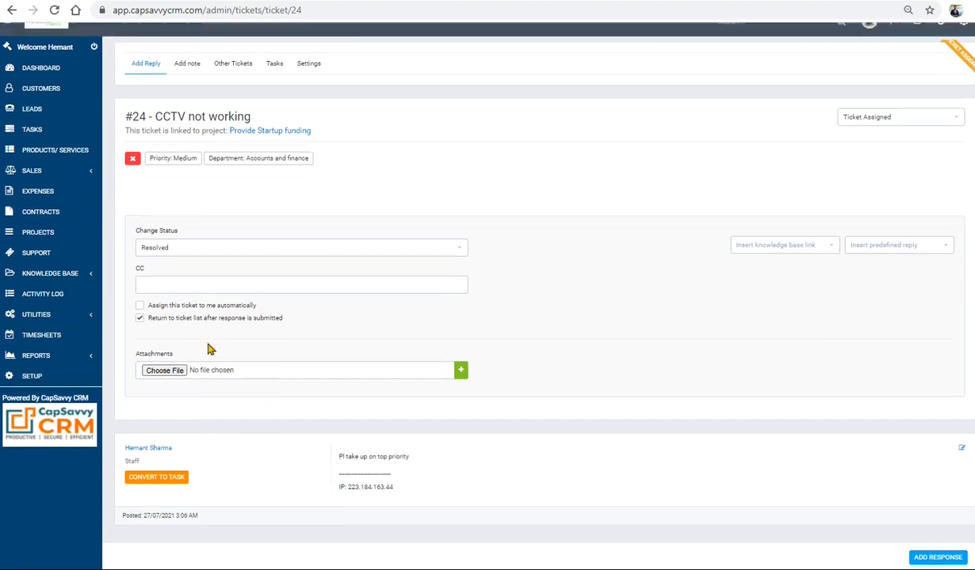
left_click(170, 254)
type("Spo")
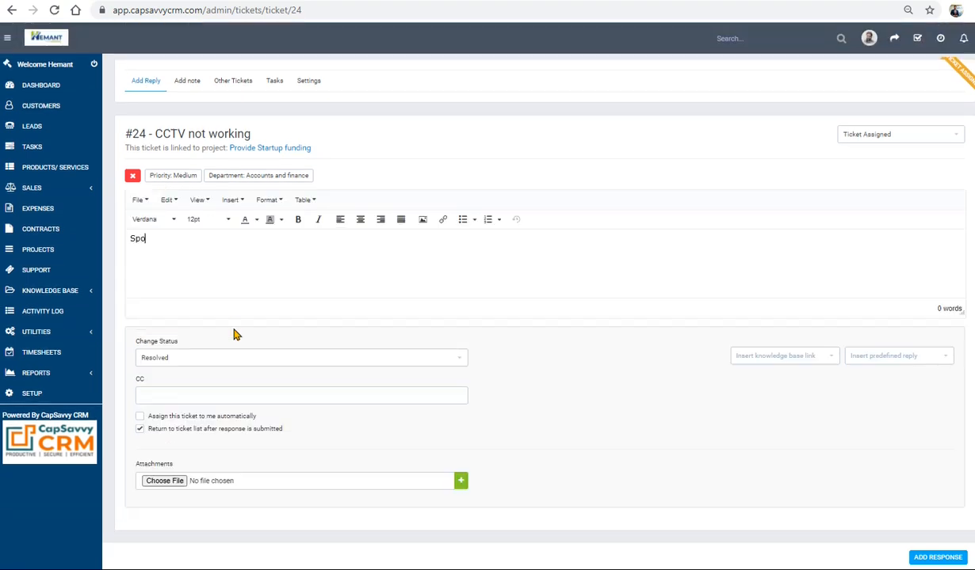
type("ke to customer and resolve the")
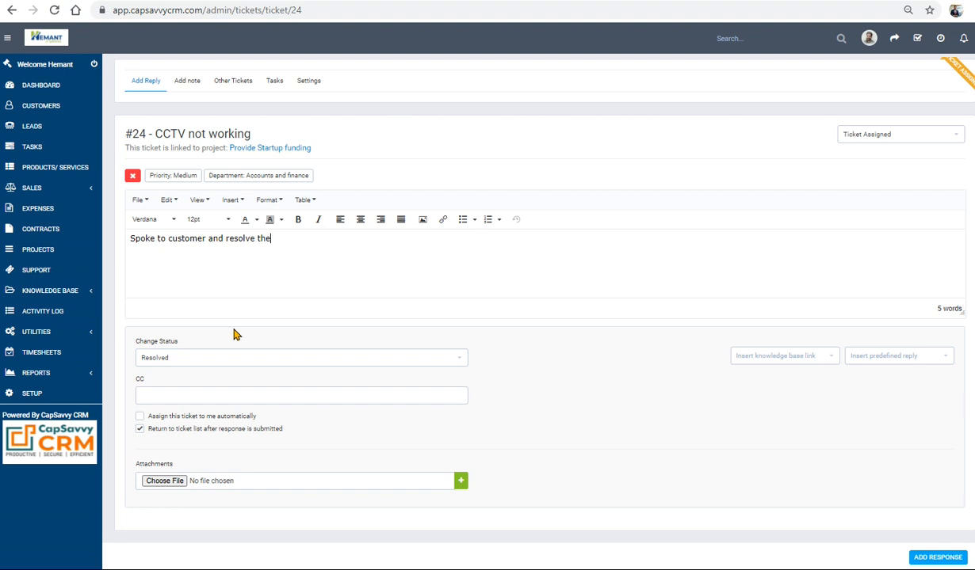
type(" issues over pone. Now it is working fine")
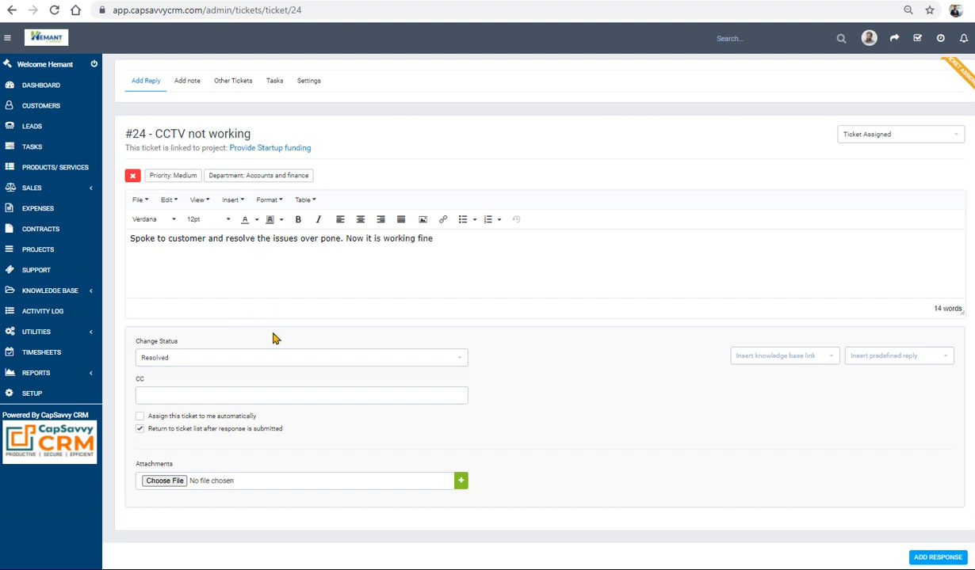
- Choose Resolved as the reply's ticket status, leave CC empty, and submit the response
left_click(186, 359)
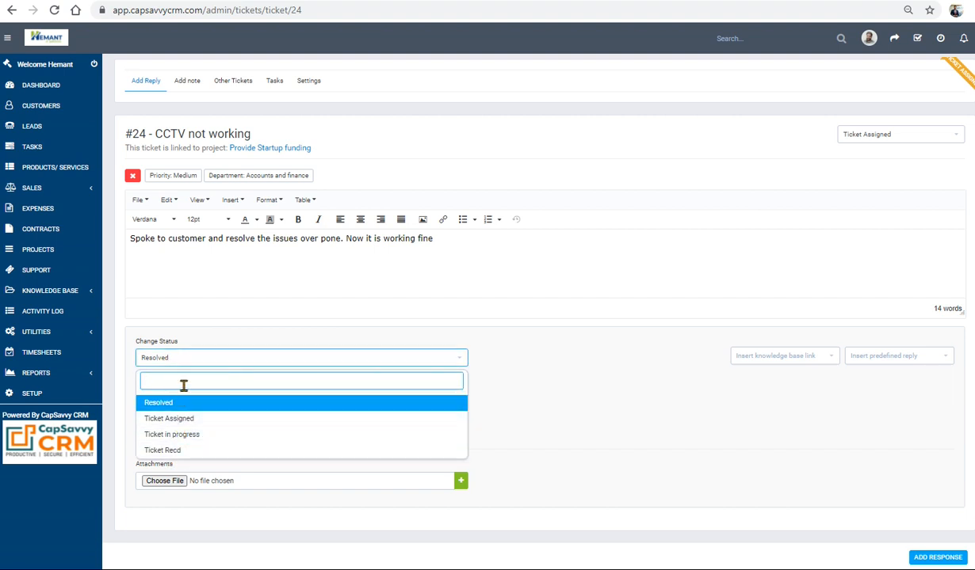
left_click(161, 406)
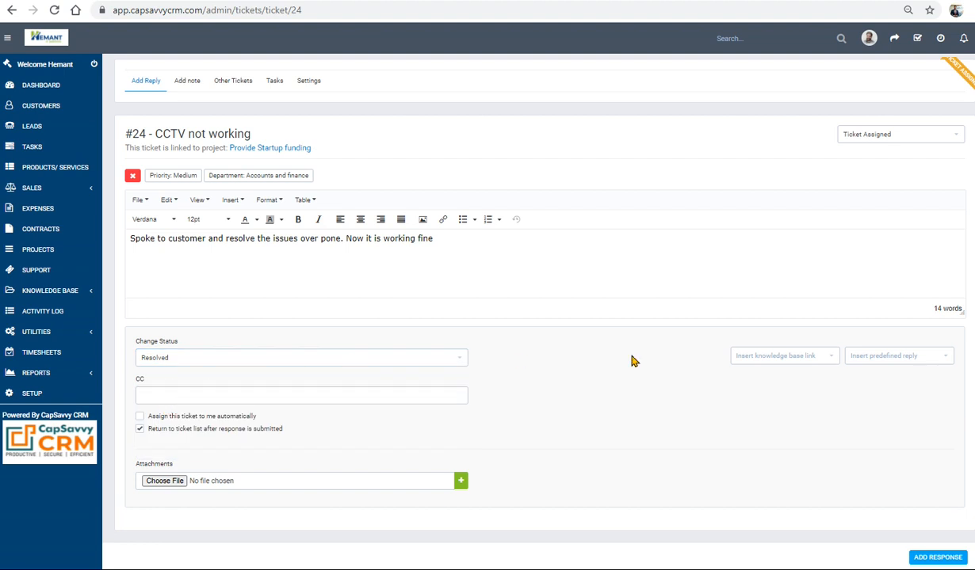
left_click(181, 401)
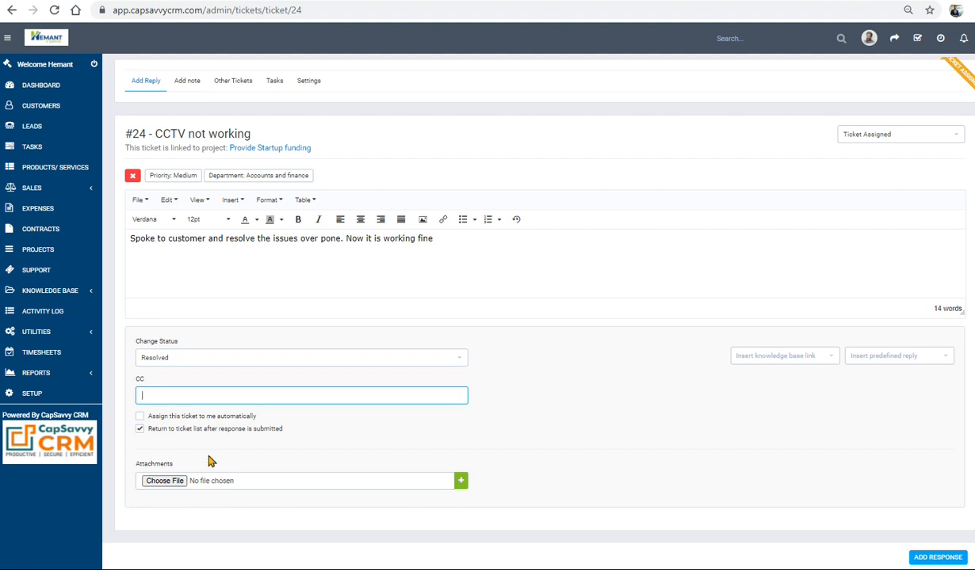
left_click(925, 558)
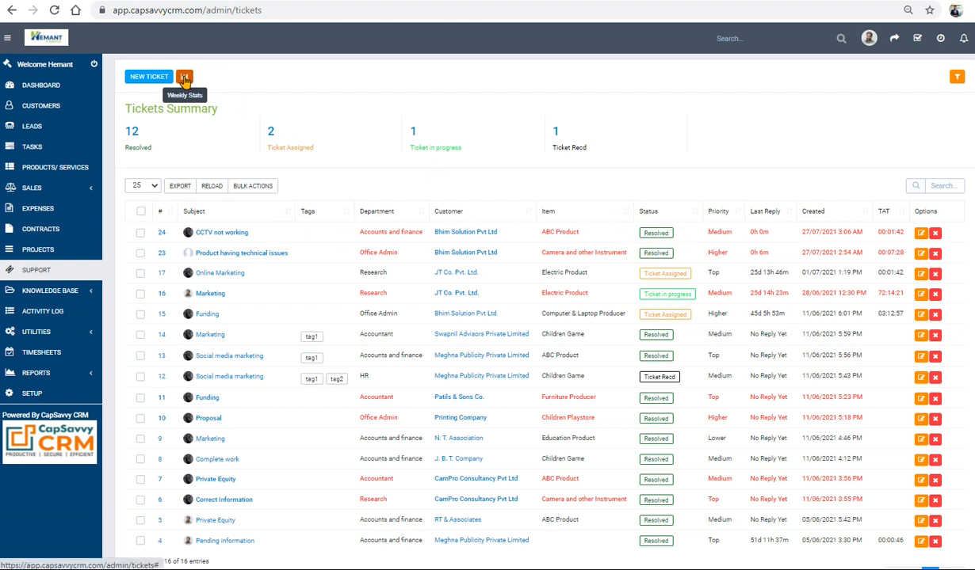
- Show the weekly ticket statistics and filter the ticket list to tickets with the status Ticket Assigned
left_click(184, 76)
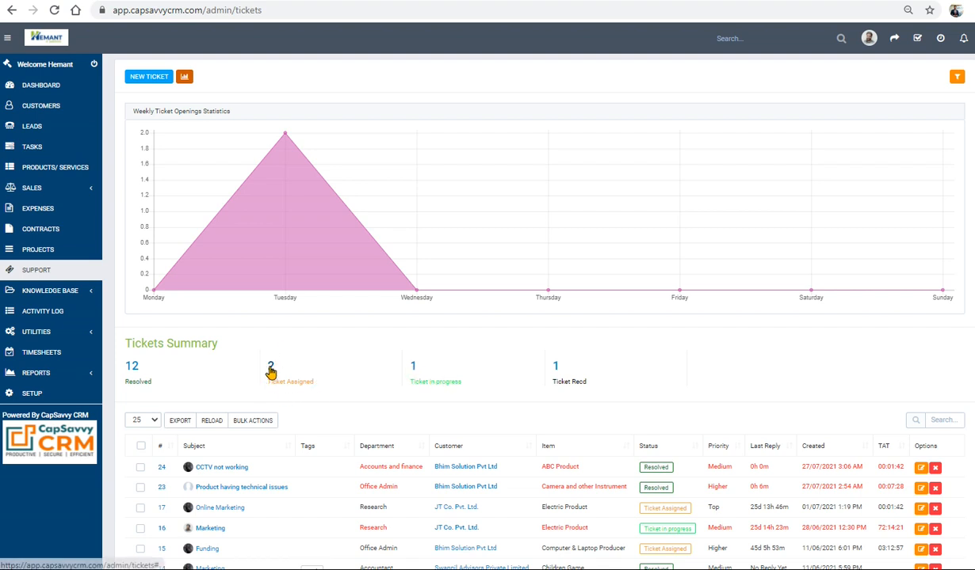
left_click(321, 342)
scroll(337, 431, "down", 1)
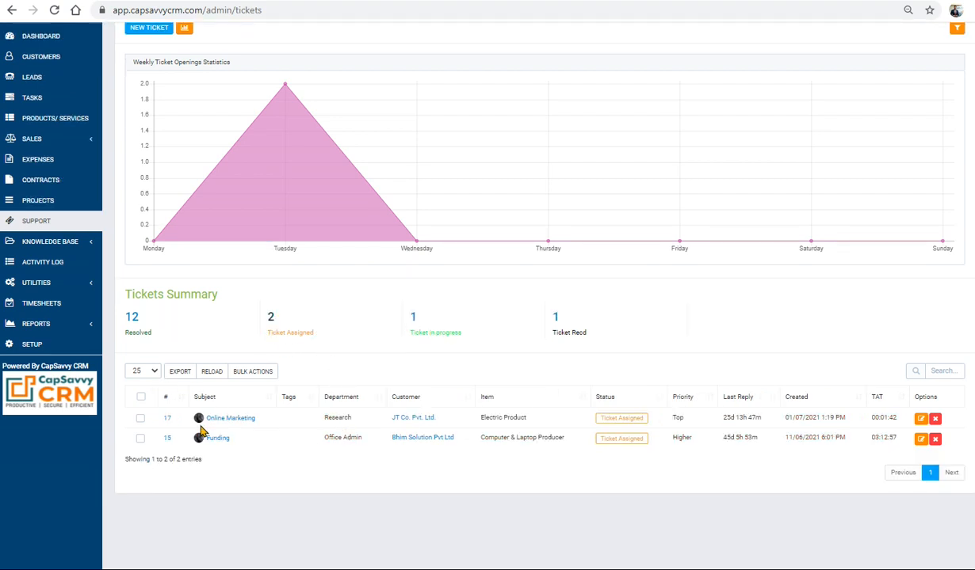
- Open the "Online Marketing" ticket, check the customer's other tickets, and return to its reply form
left_click(226, 426)
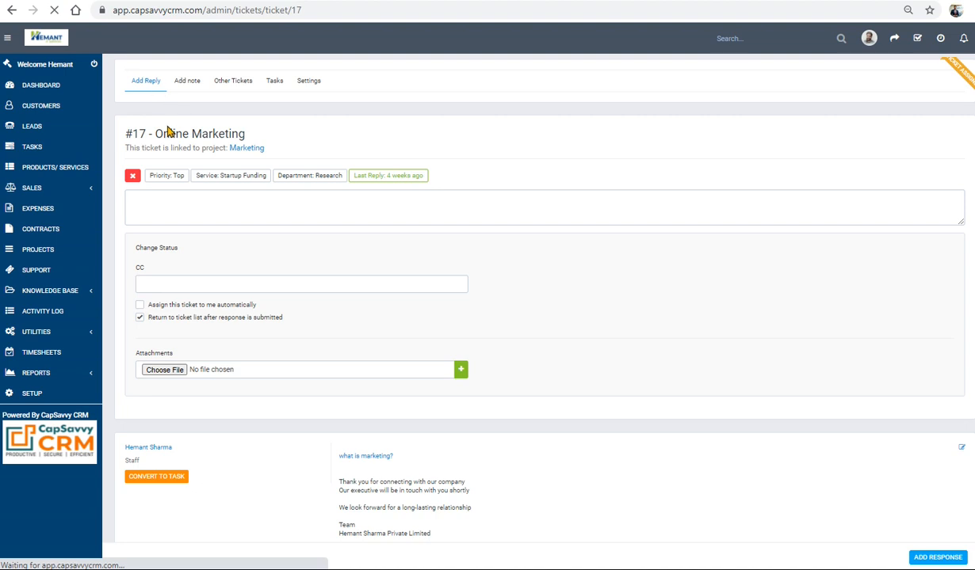
left_click(231, 84)
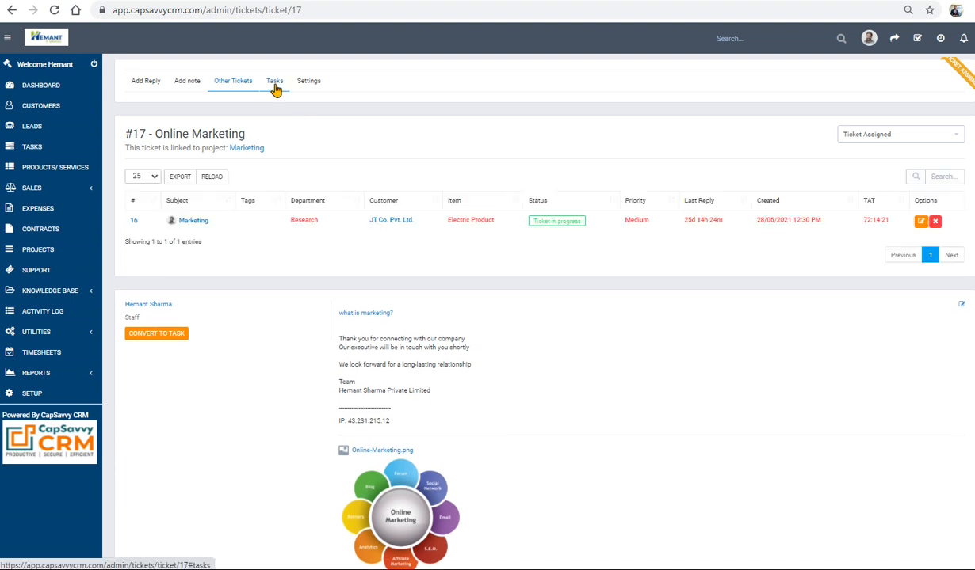
left_click(141, 92)
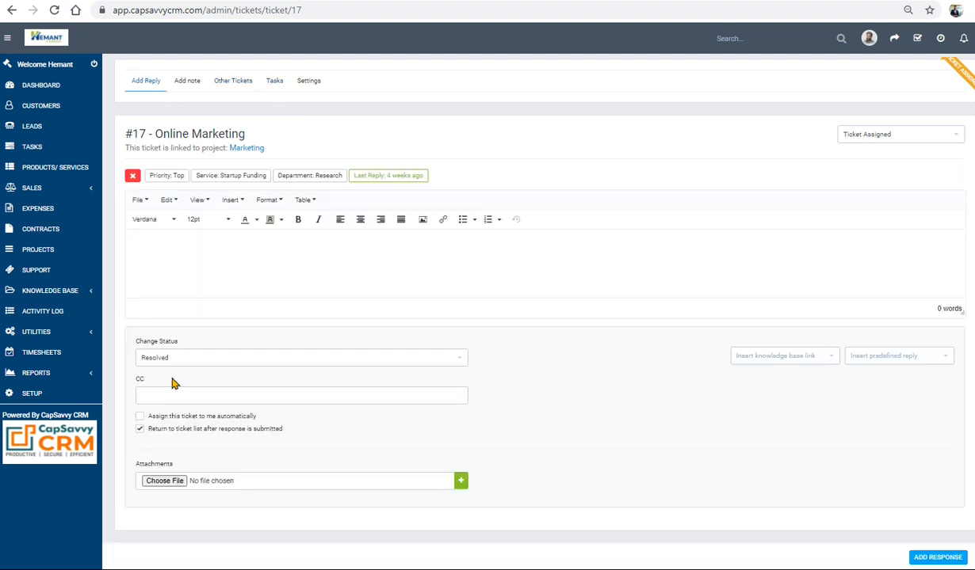
- Set the "Online Marketing" ticket's reply status to Ticket in progress and submit the response without reply text
left_click(181, 360)
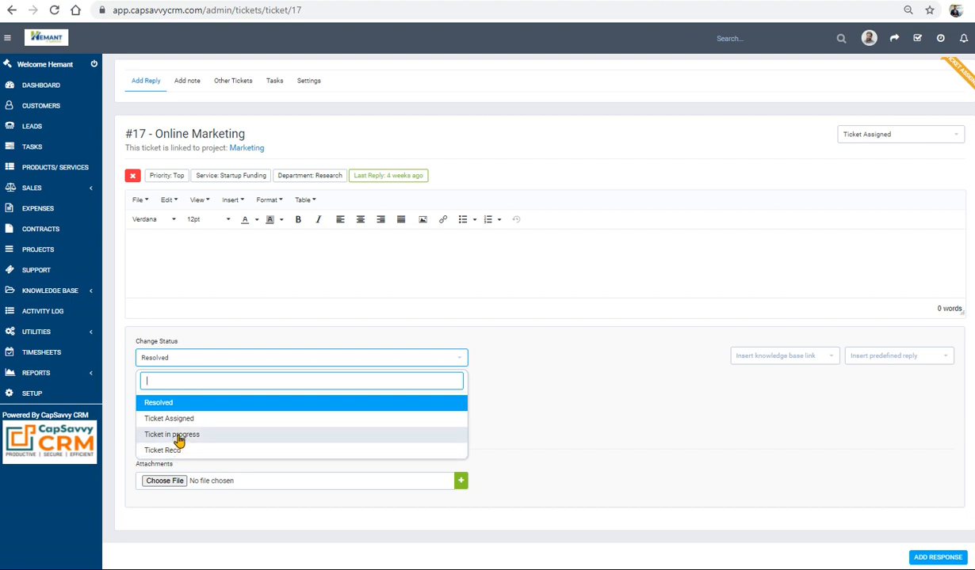
left_click(179, 437)
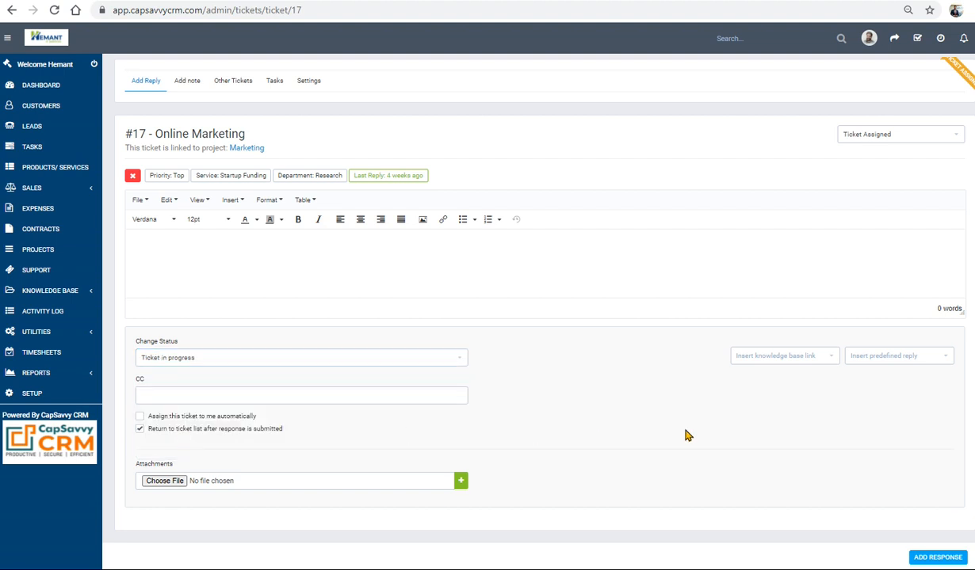
left_click(920, 557)
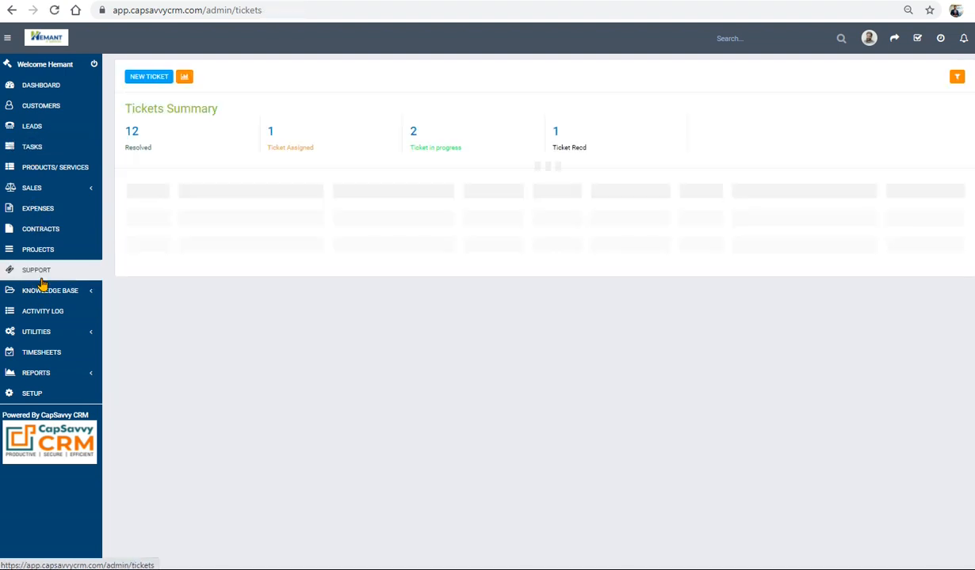
- Review the full support ticket list with its updated statuses, and return to the dashboard
left_click(42, 277)
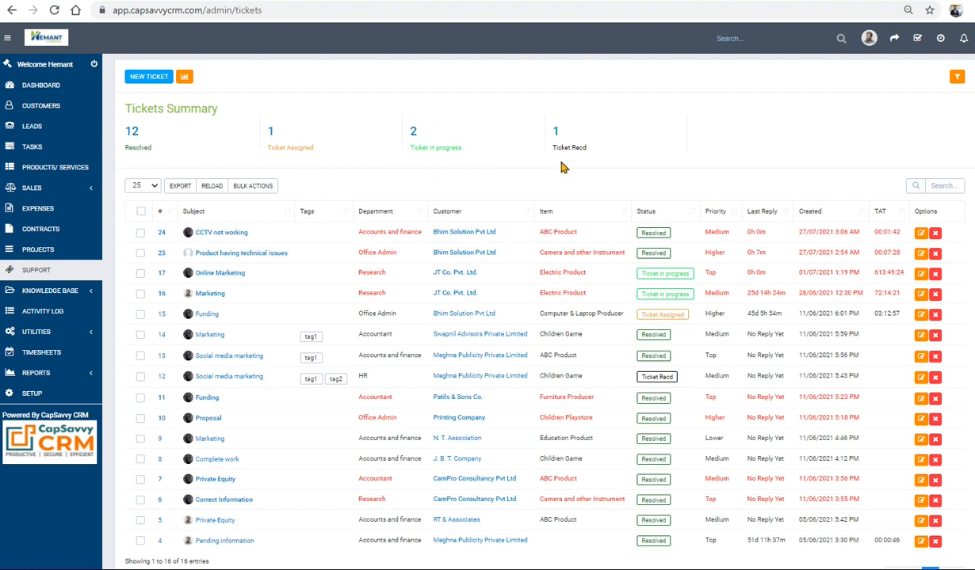
left_click(41, 84)
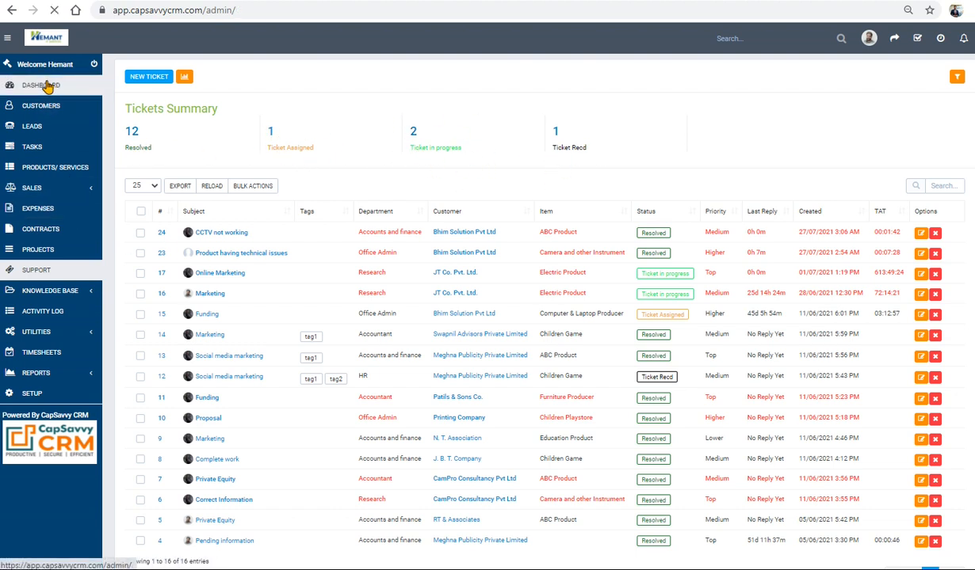